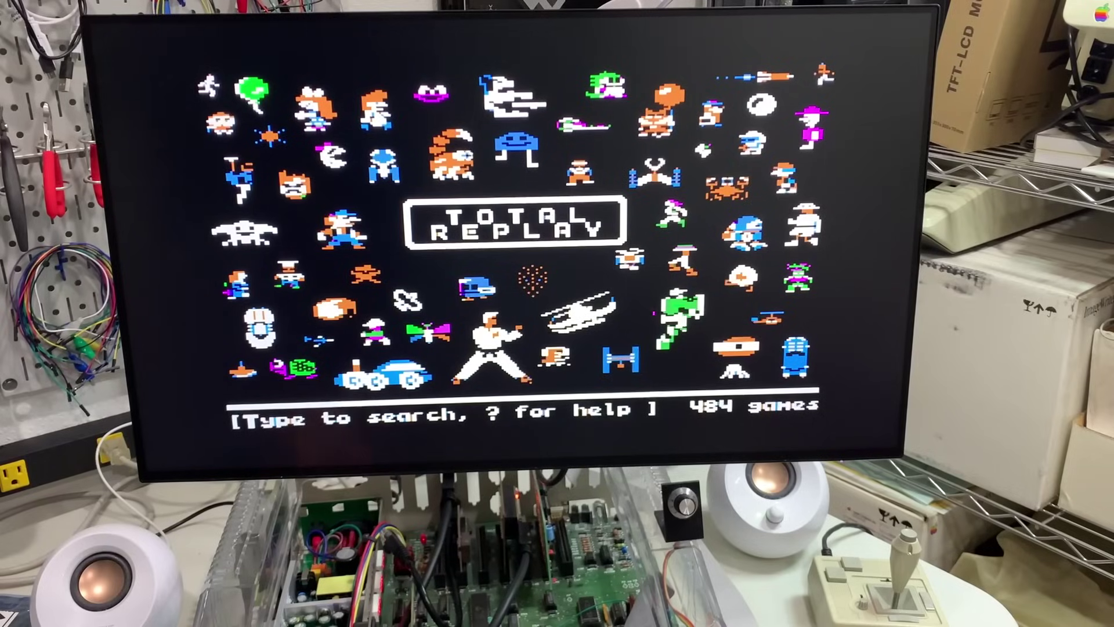
pyautogui.write('Kamik')
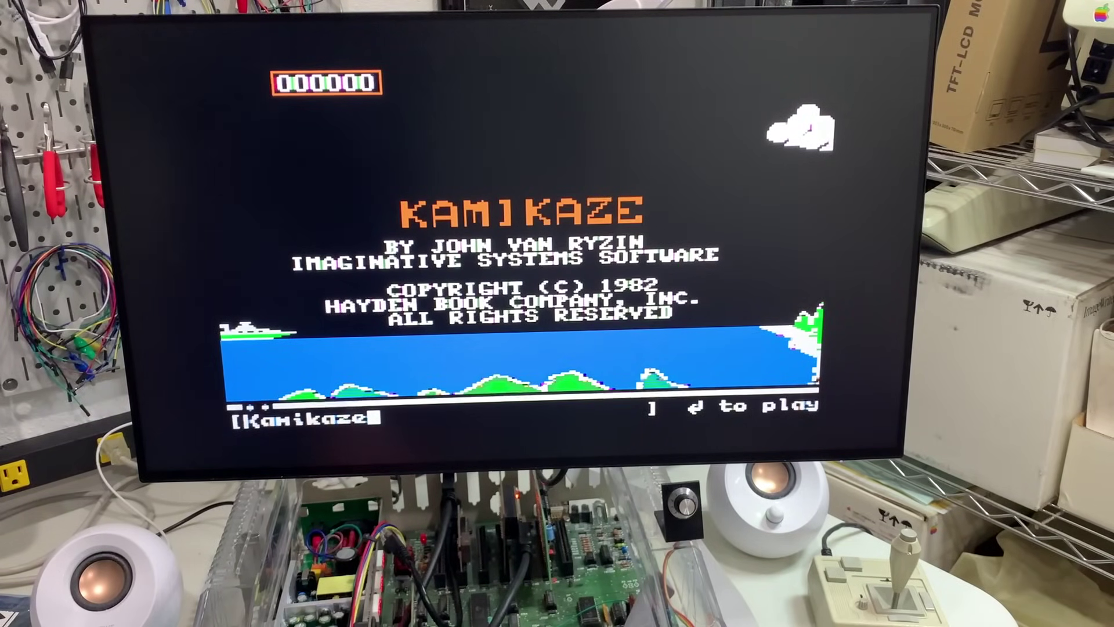
pyautogui.write('ate')
# Step: Advance the 'ka' search results from Kamikaze to Karateka
pyautogui.press('Return')
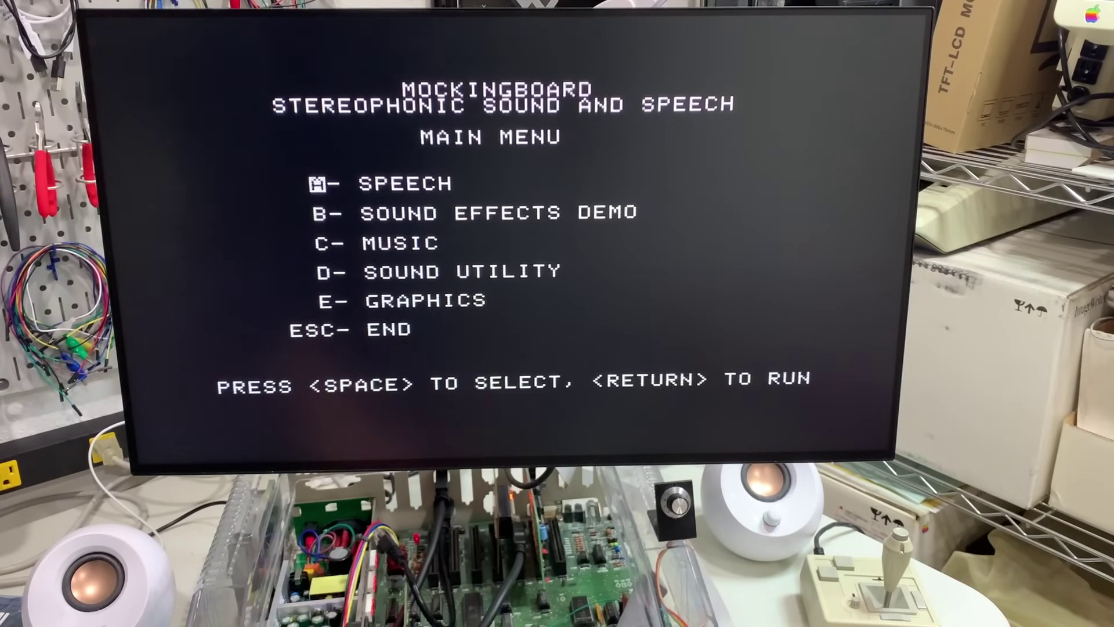
# Step: Run the Sound Effects Demo and play the Machine Gun, Laser and Bomb effects
pyautogui.press('space')
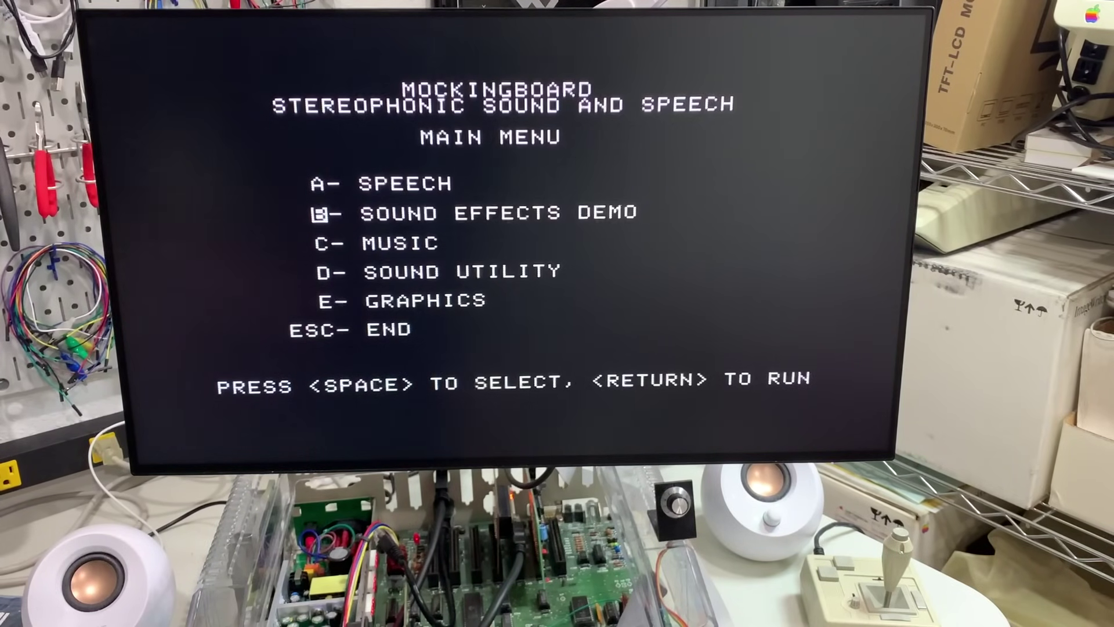
pyautogui.press('Return')
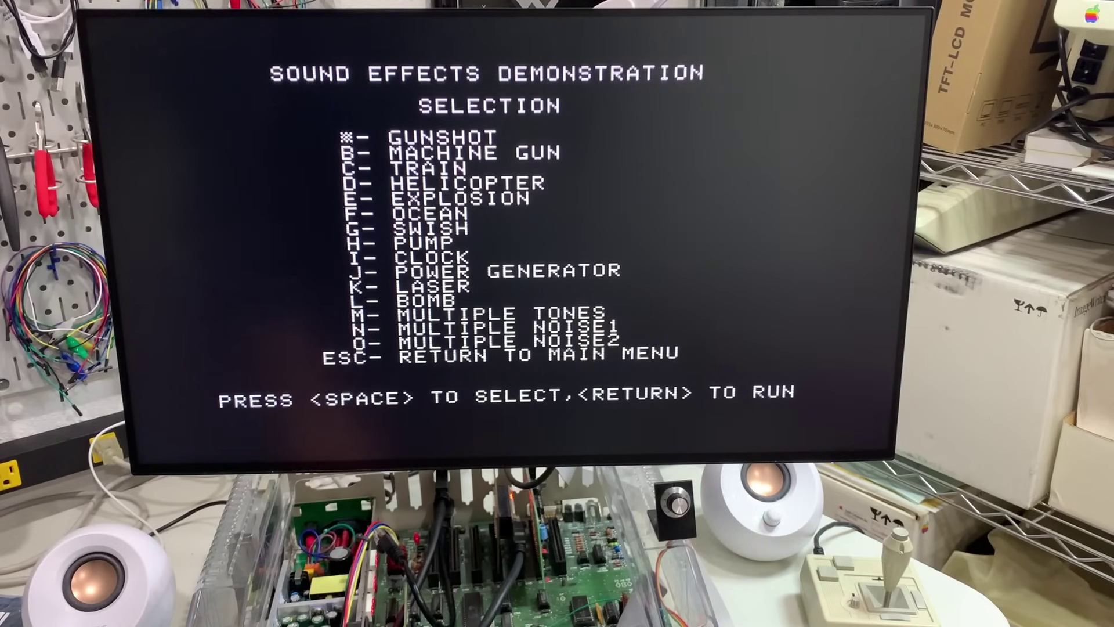
pyautogui.press('space')
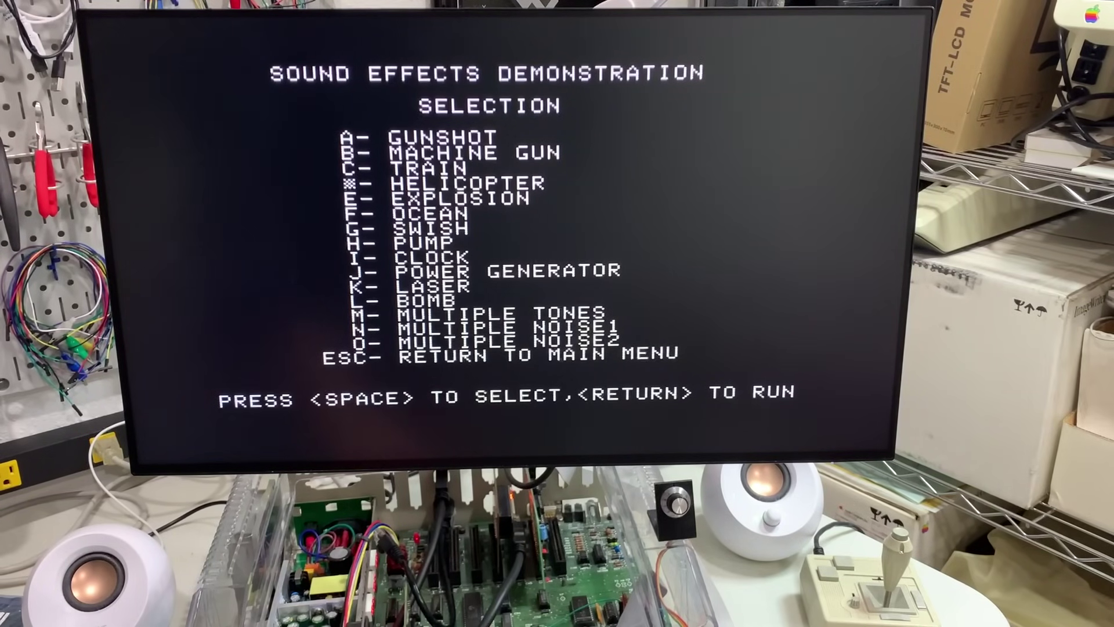
pyautogui.press('b')
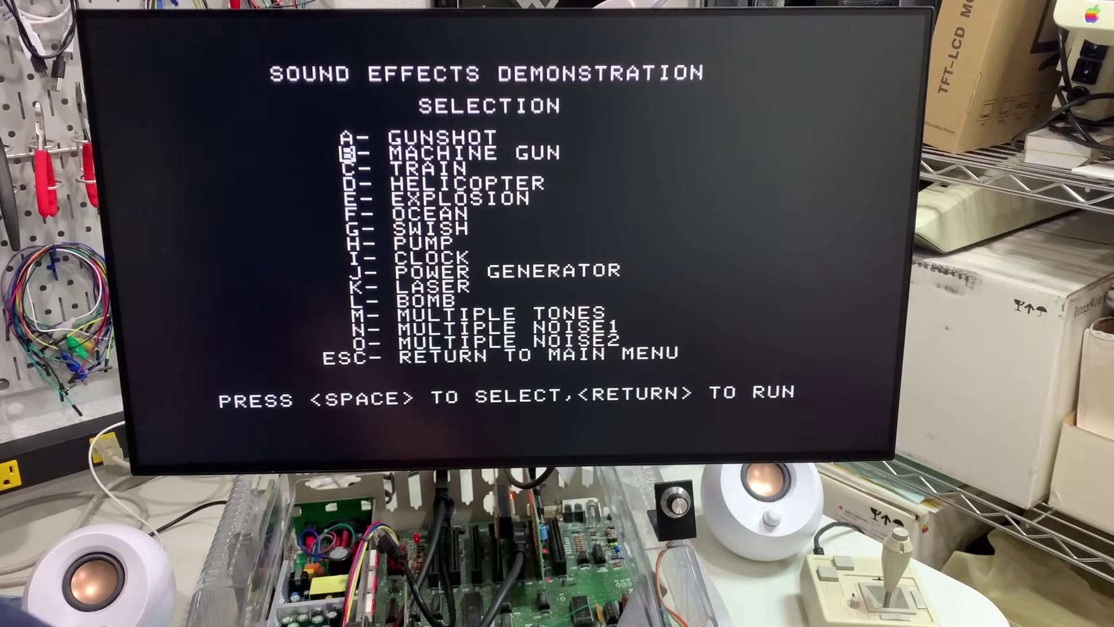
pyautogui.press('k')
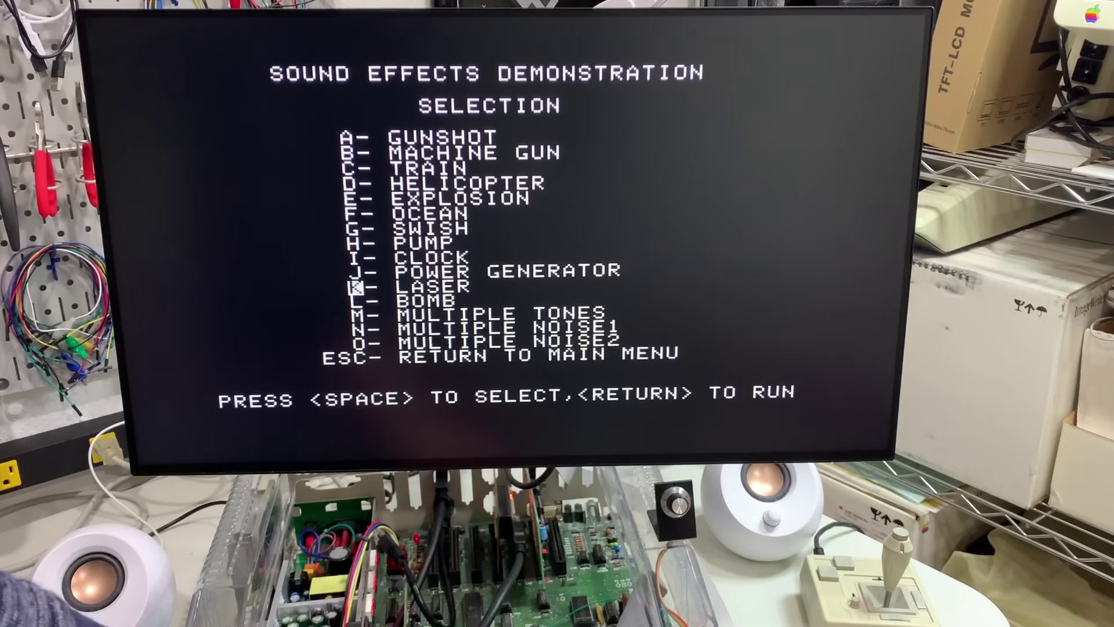
pyautogui.press('l')
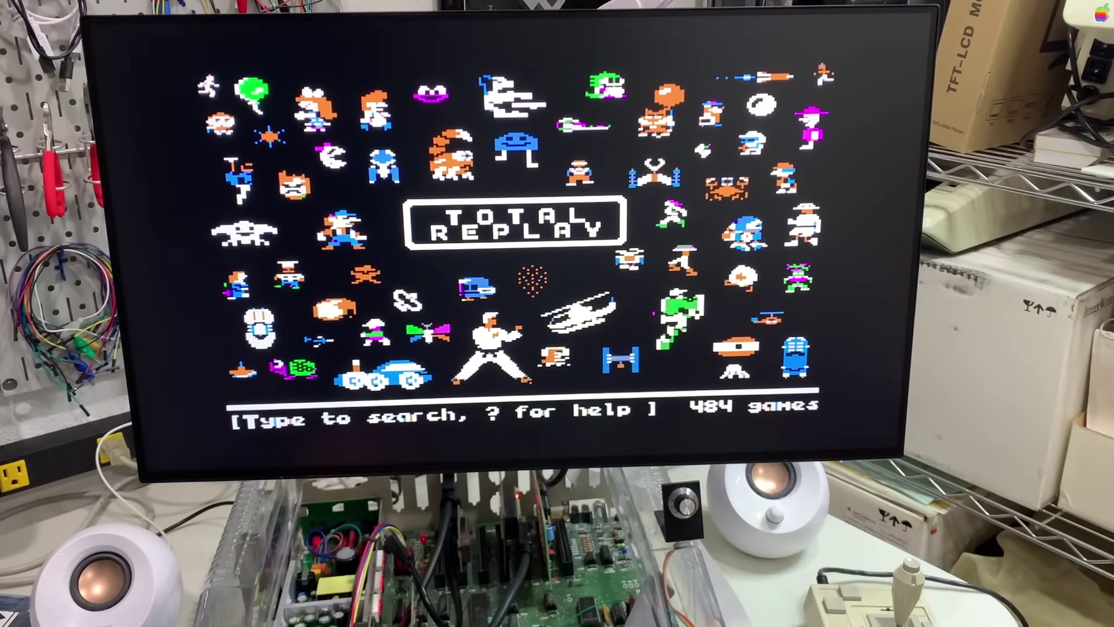
pyautogui.write('Seafox')
pyautogui.write('k')
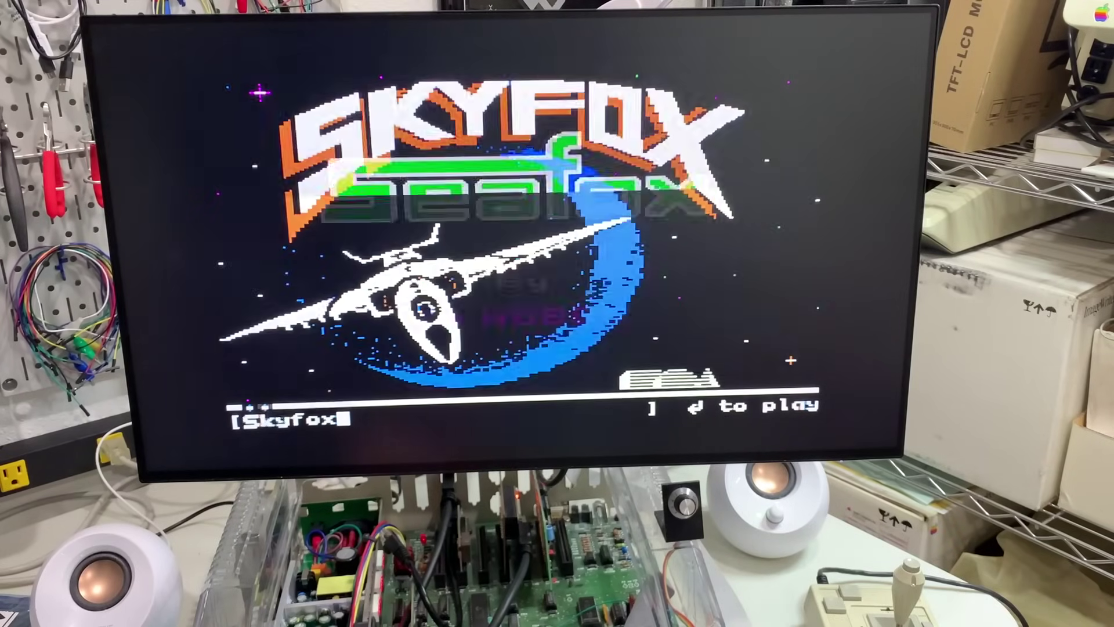
# Step: Load Skyfox, start Tank Training and launch the ship with autopilot engaging
pyautogui.press('Return')
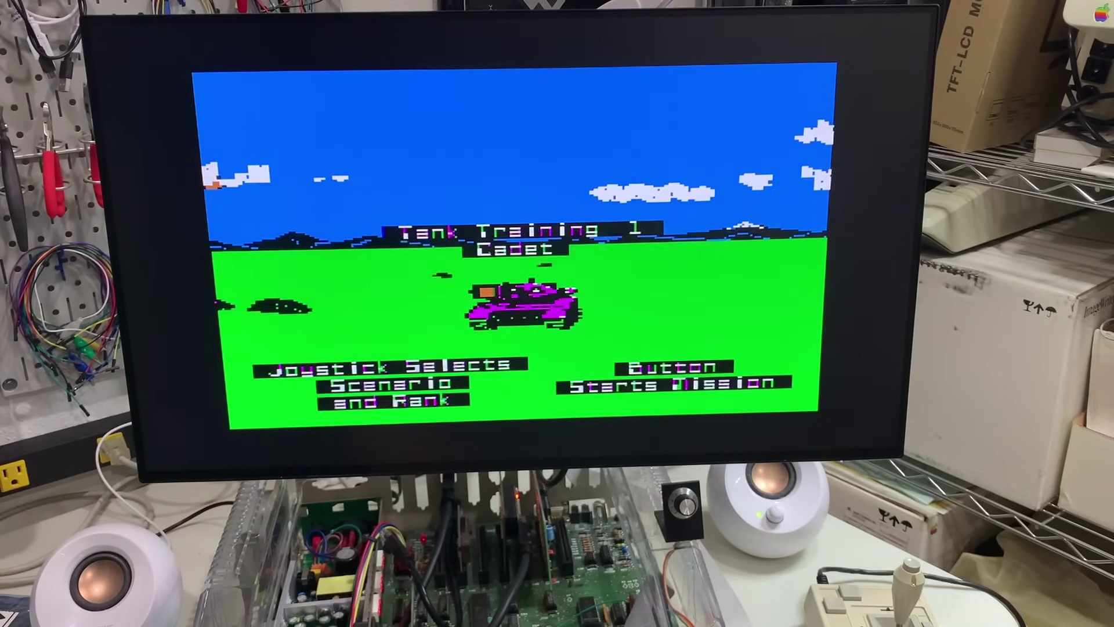
pyautogui.press('space')
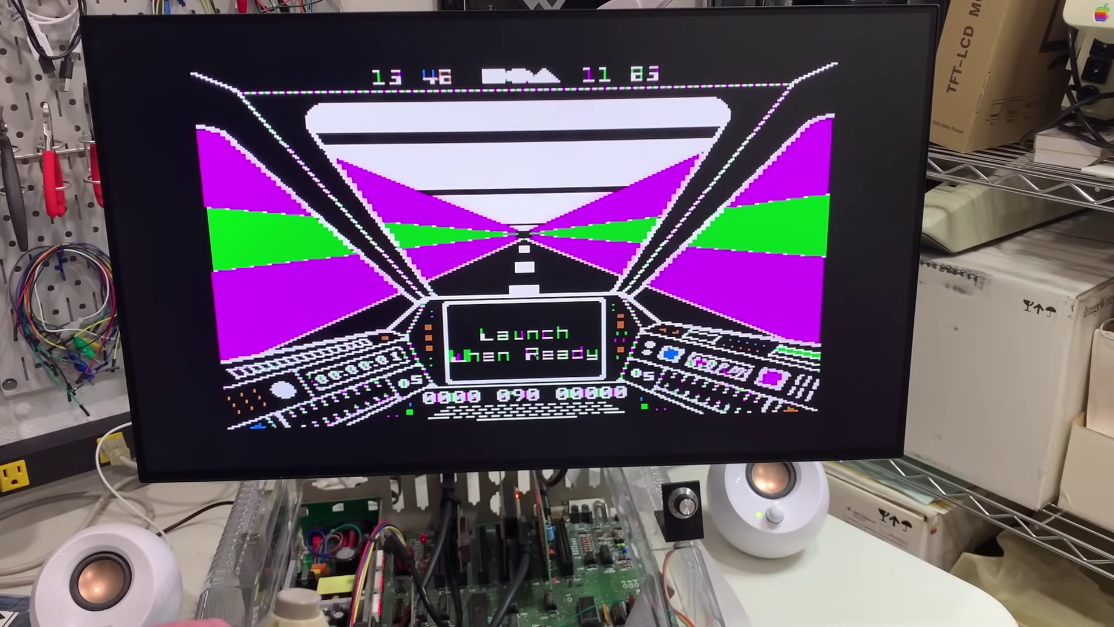
pyautogui.press('space')
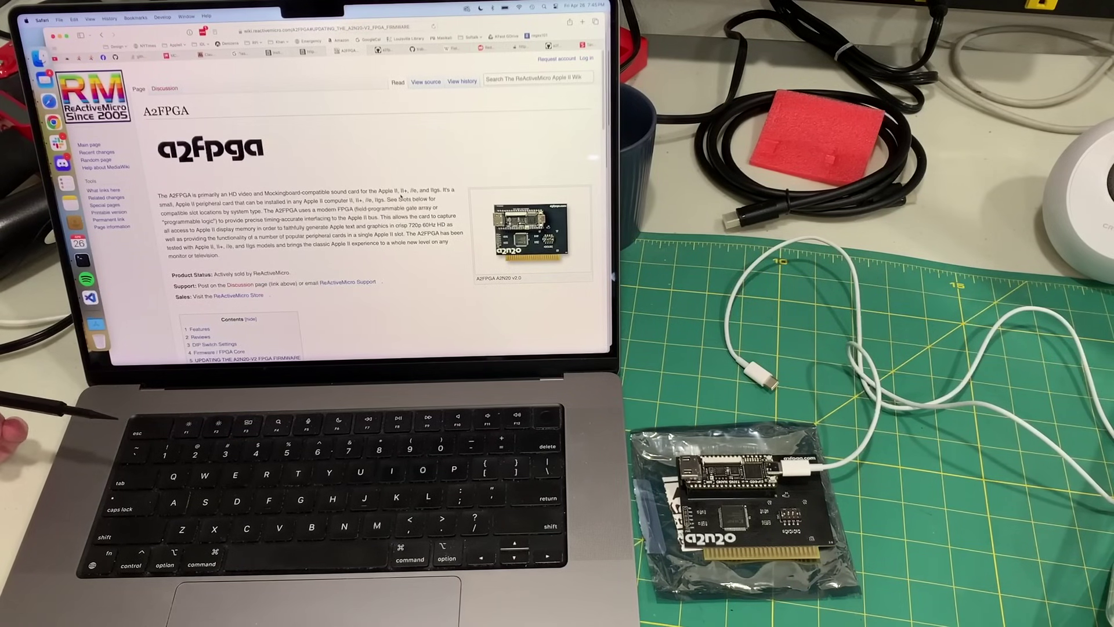
pyautogui.scroll(-10, 401, 199)
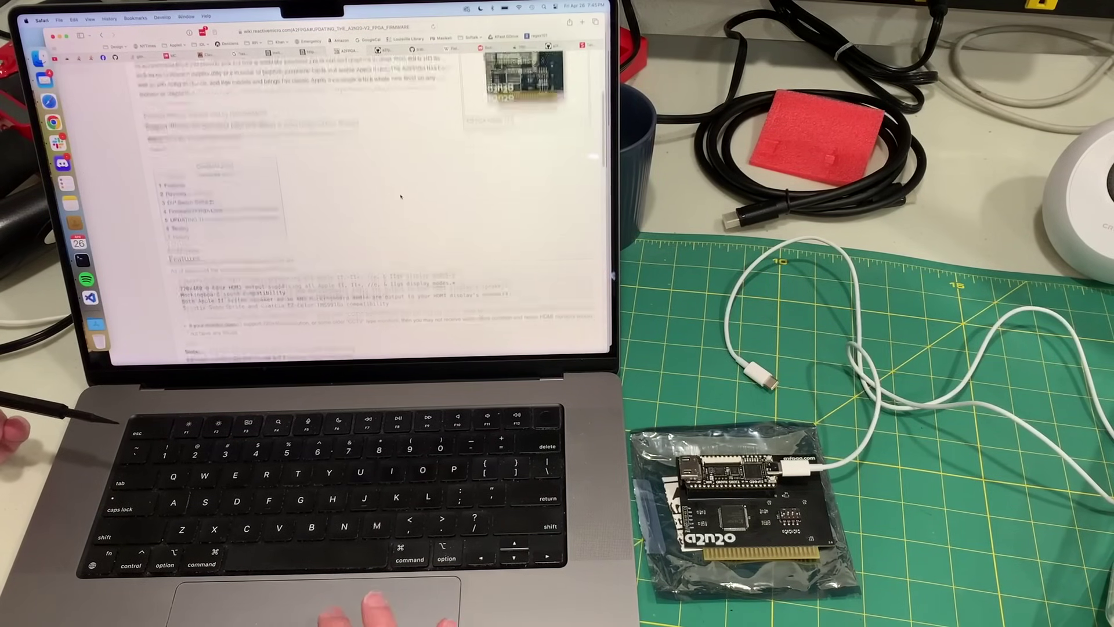
pyautogui.scroll(-5, 400, 198)
pyautogui.scroll(-5, 401, 199)
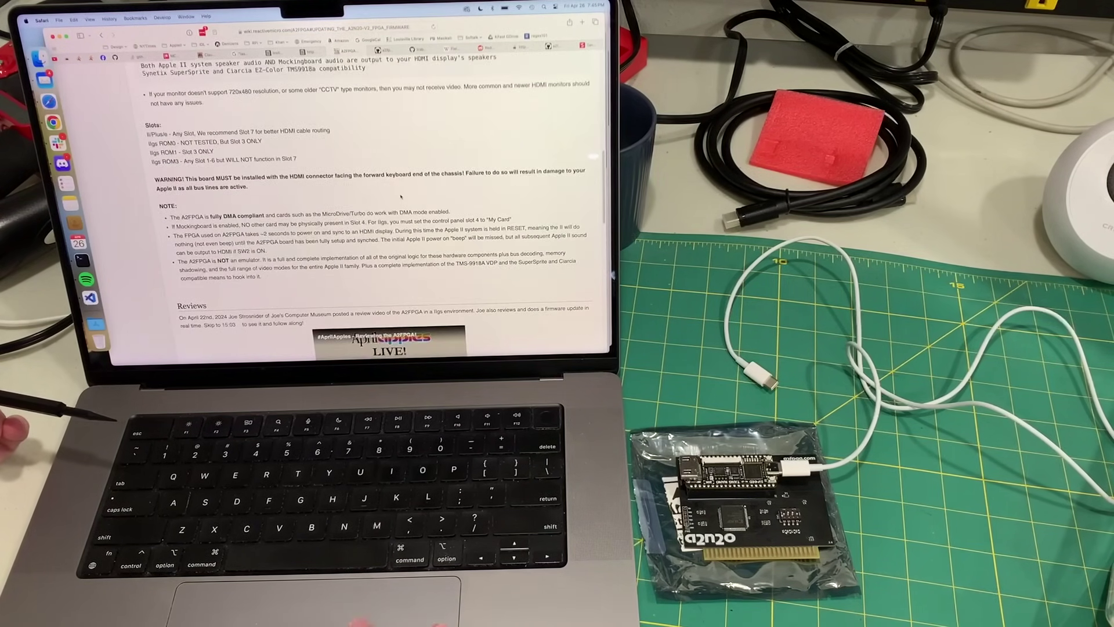
pyautogui.scroll(-5, 402, 196)
pyautogui.scroll(-3, 401, 196)
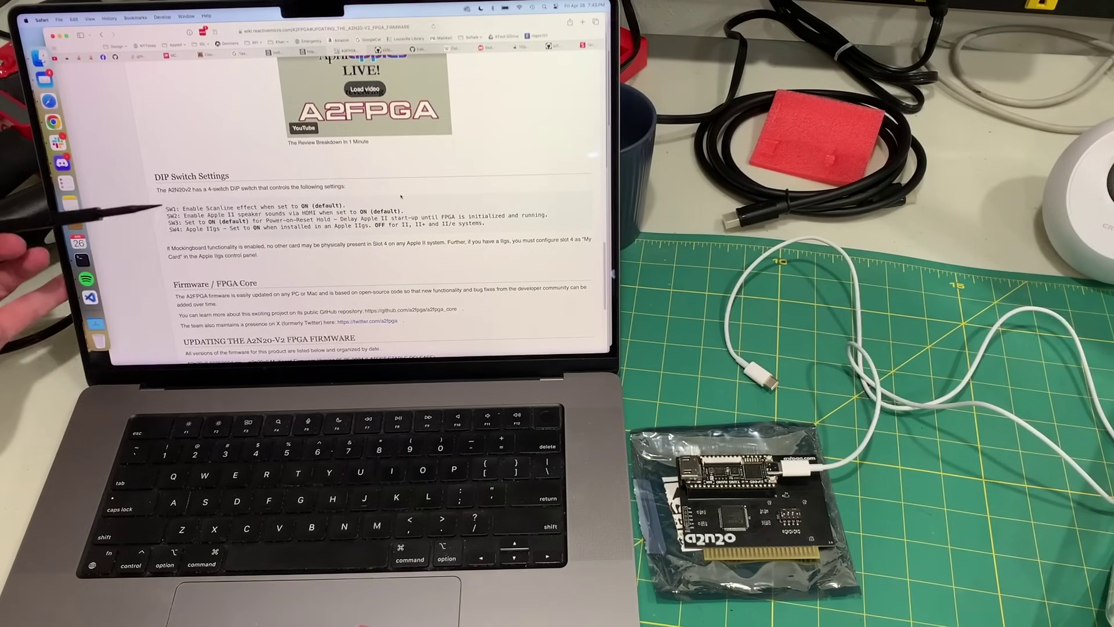
pyautogui.scroll(-3, 401, 196)
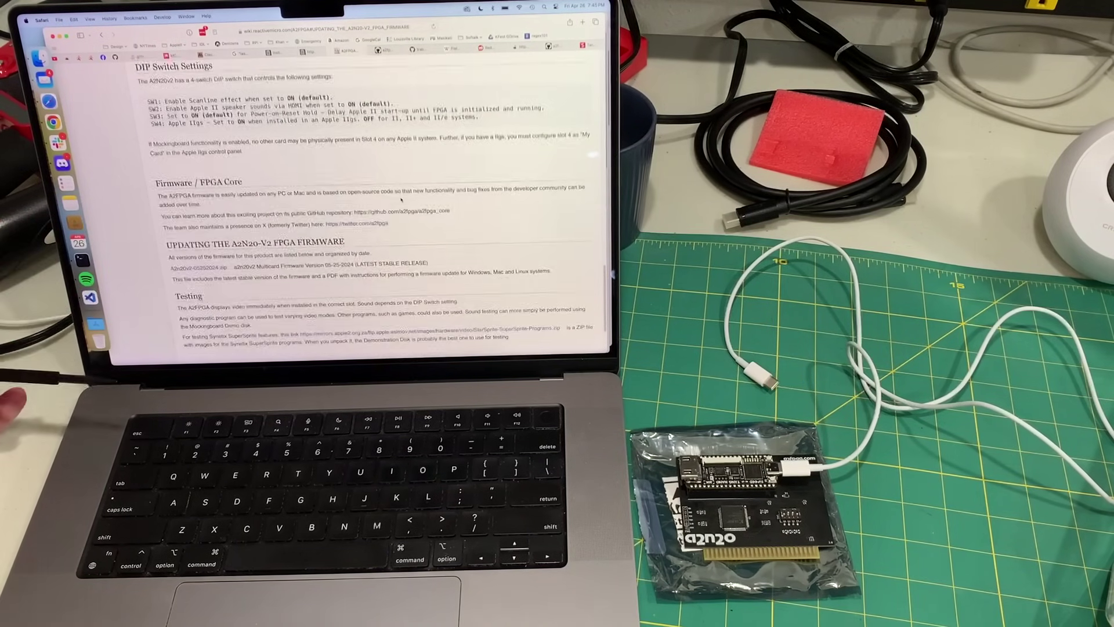
pyautogui.scroll(-1, 401, 198)
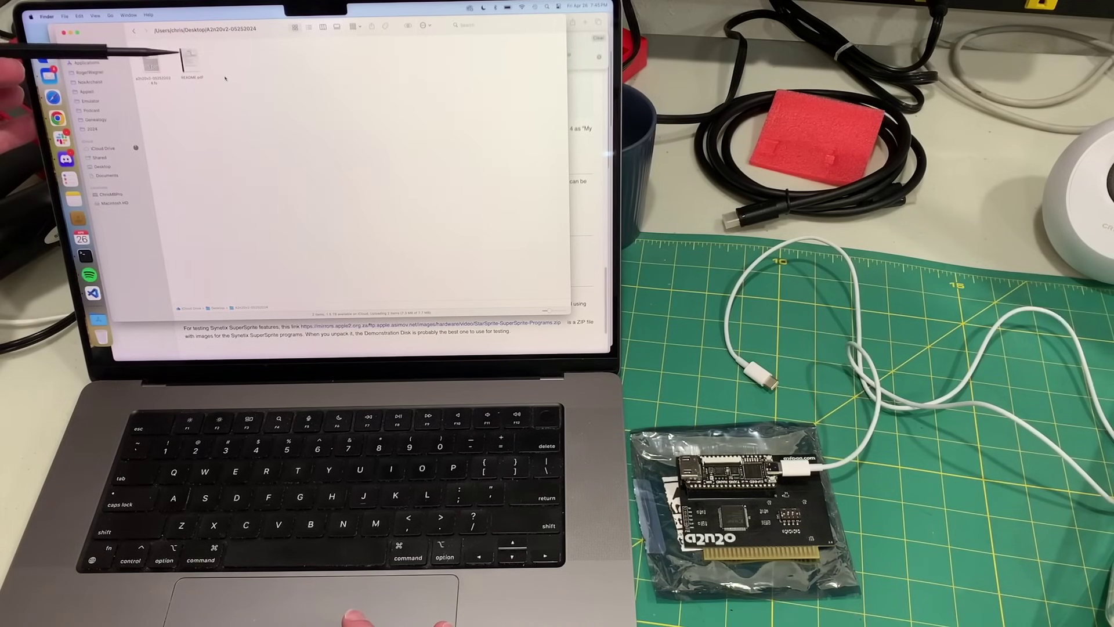
# Step: Open README.pdf, the A2N20-V2 firmware update technote, in Preview
pyautogui.doubleClick(190, 63)
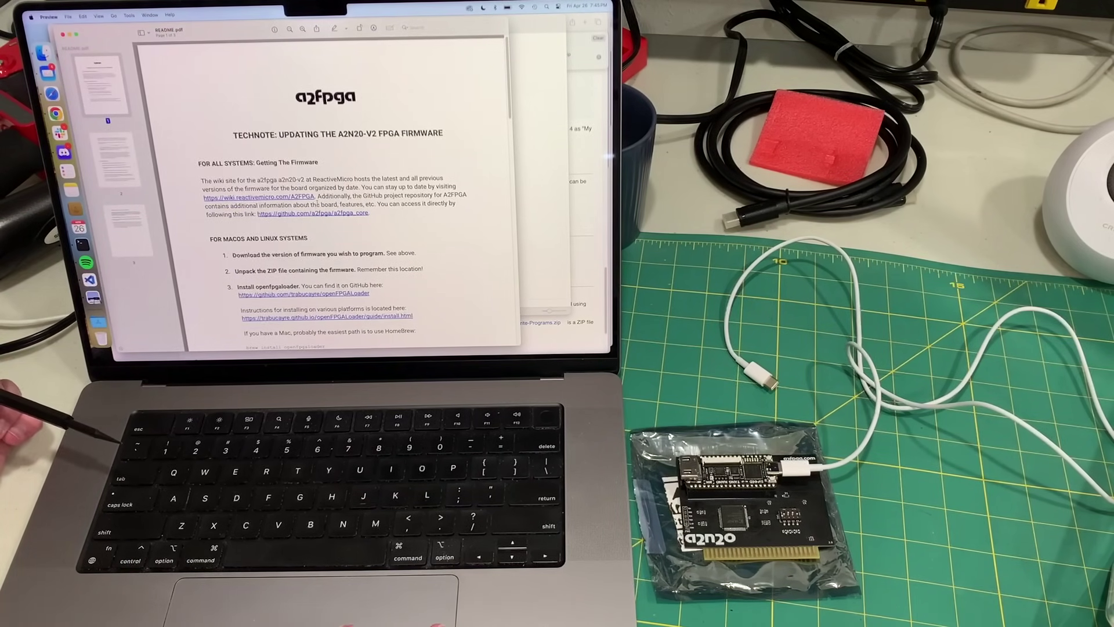
pyautogui.scroll(-2, 317, 202)
pyautogui.scroll(-3, 330, 202)
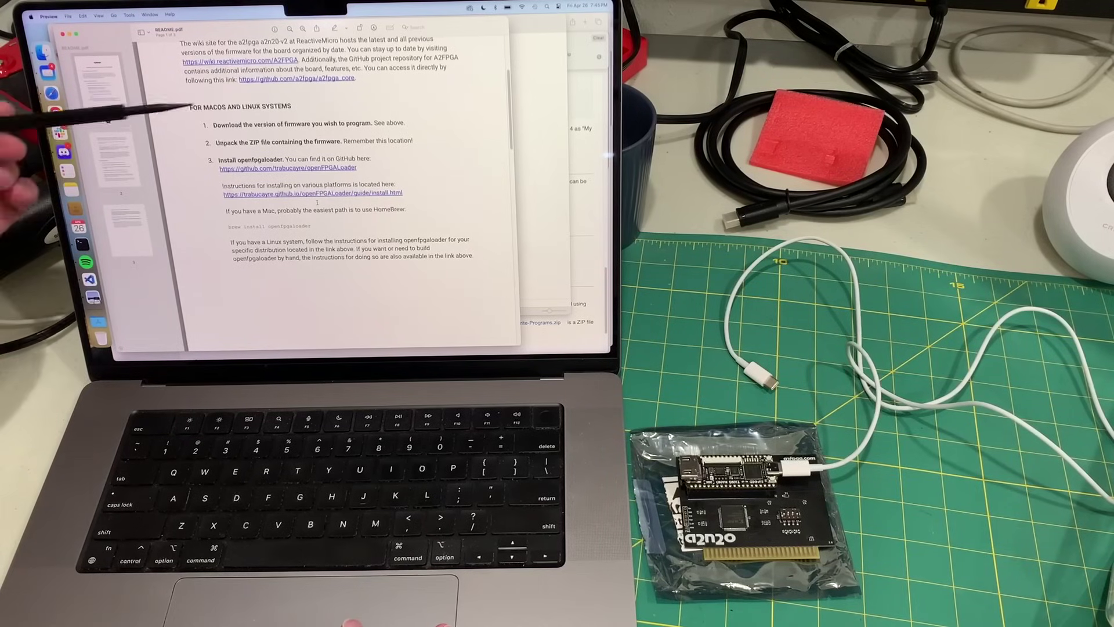
pyautogui.scroll(-3, 332, 203)
pyautogui.scroll(-3, 333, 202)
pyautogui.scroll(-3, 333, 203)
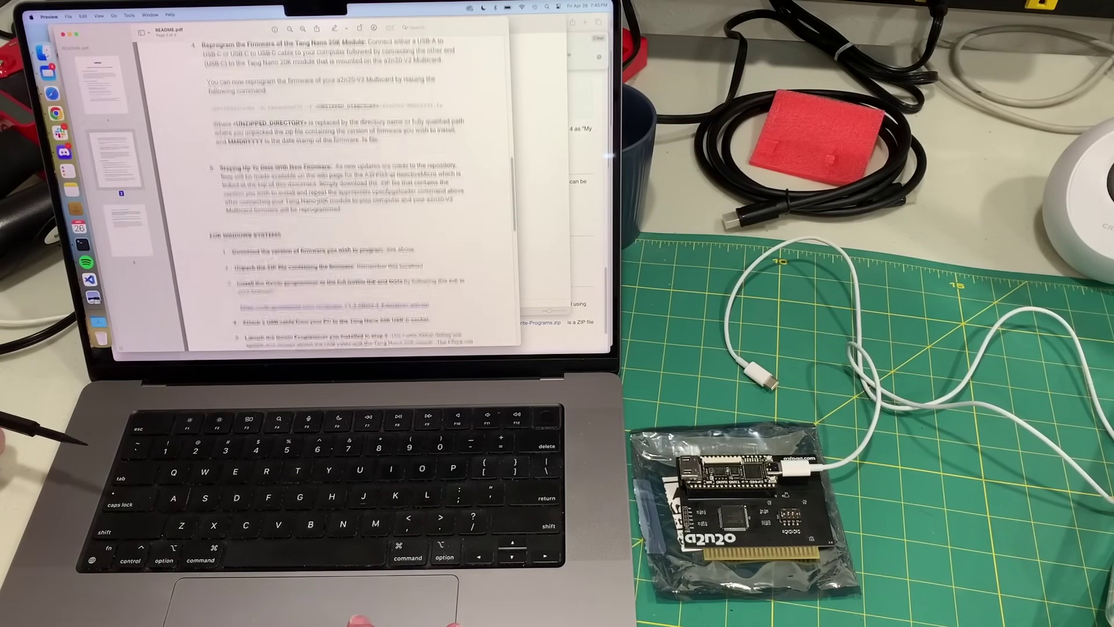
pyautogui.scroll(3, 318, 197)
pyautogui.scroll(3, 319, 197)
pyautogui.scroll(3, 319, 198)
pyautogui.scroll(3, 318, 197)
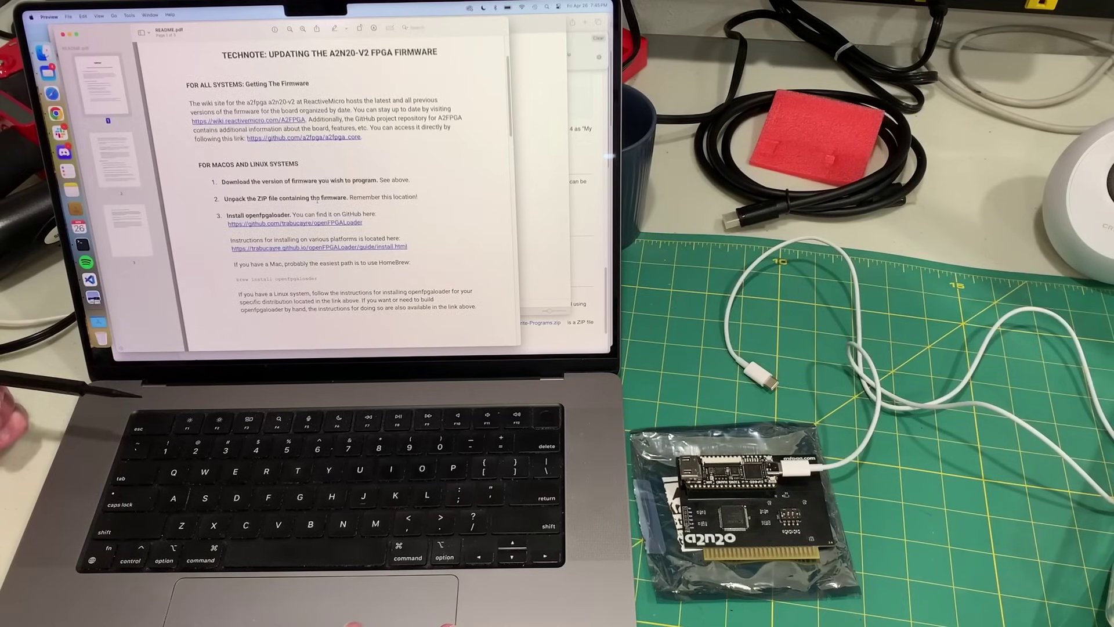
pyautogui.scroll(-2, 302, 149)
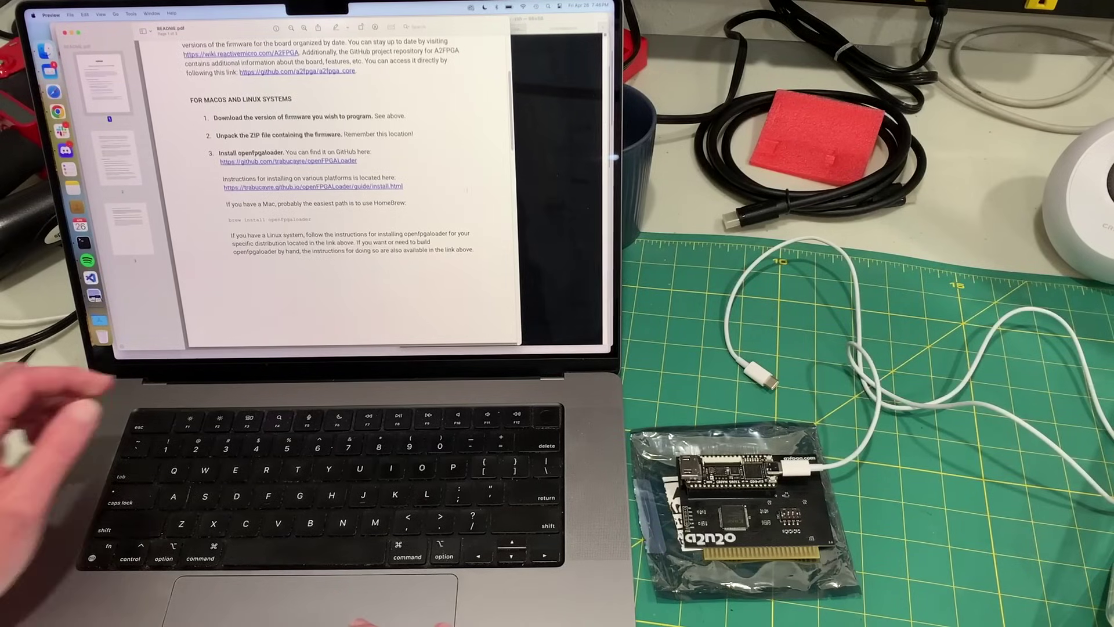
# Step: Run 'brew install openfpgaloader' in the Terminal window
pyautogui.click(561, 204)
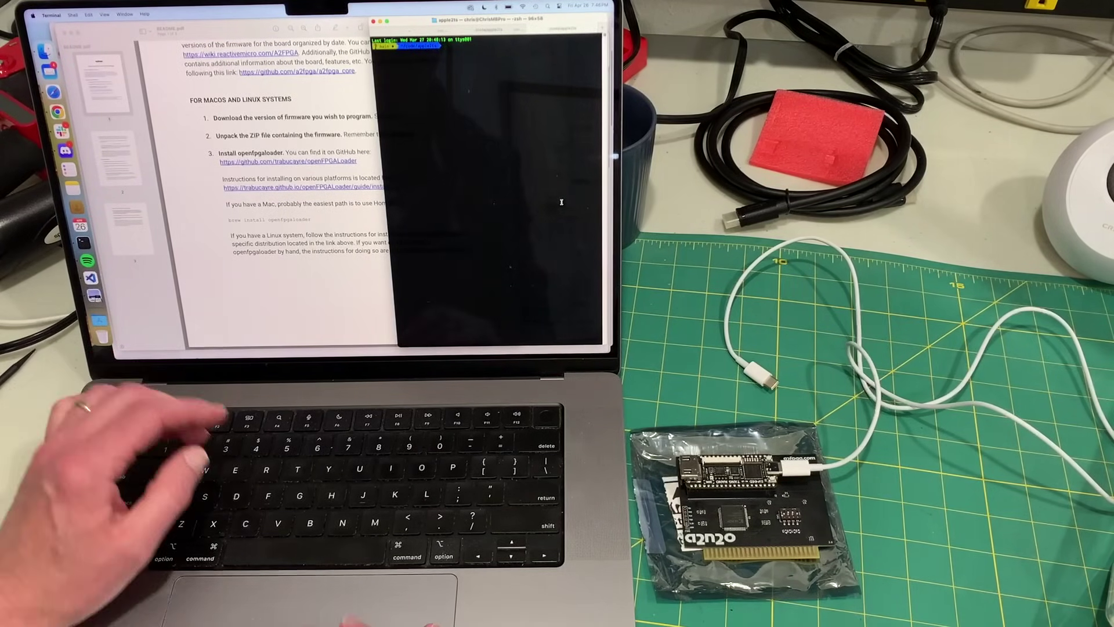
pyautogui.write('brew install openfpgaloader')
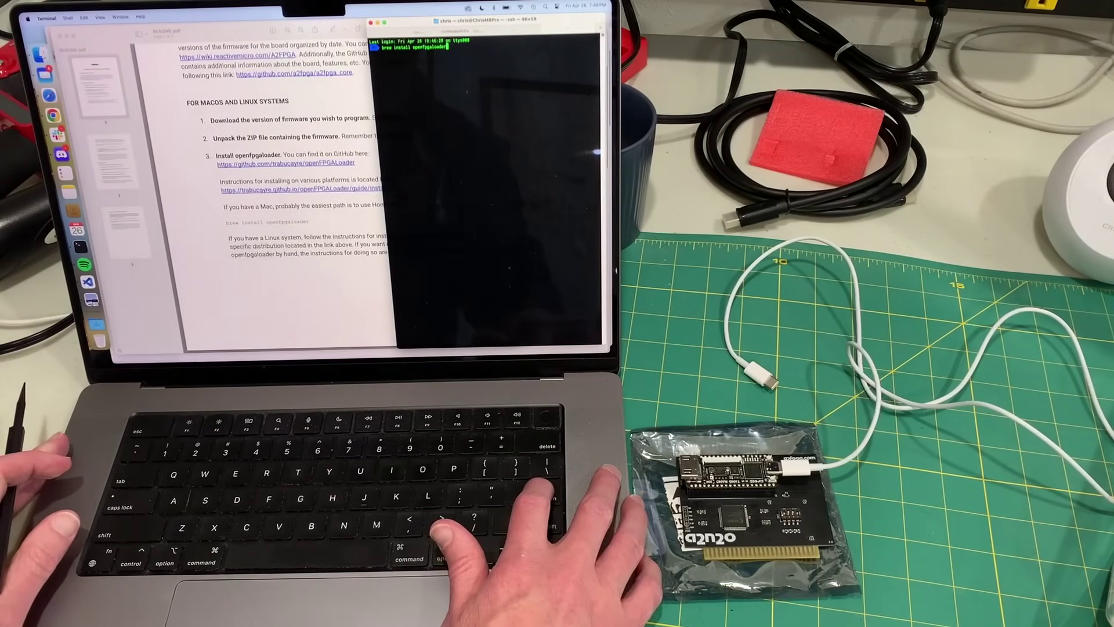
pyautogui.press('Return')
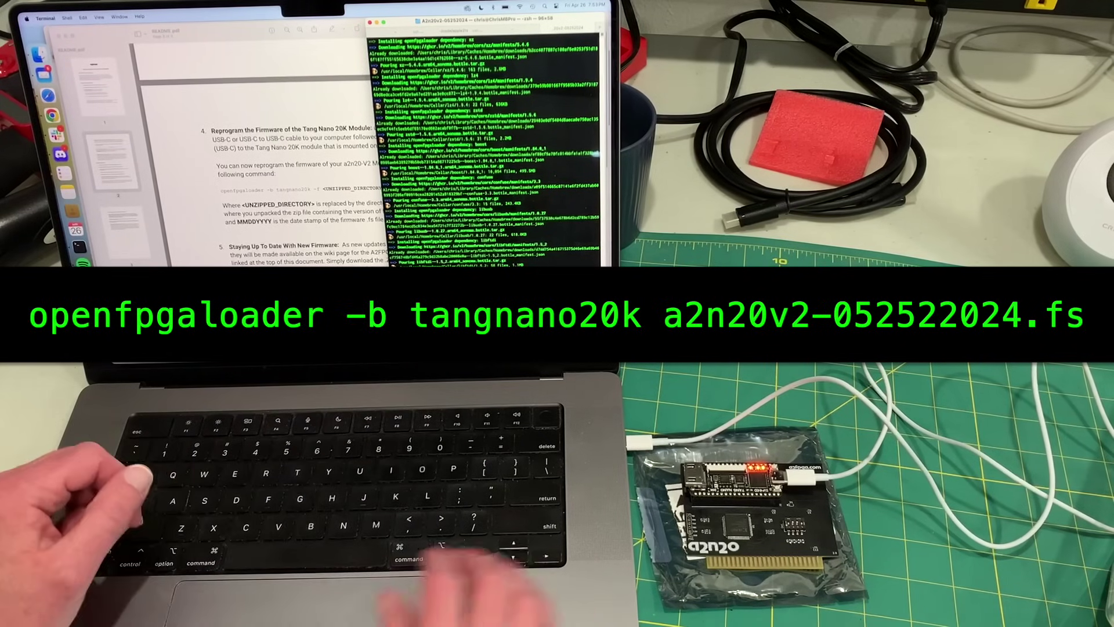
# Step: Flash a2n20v2-052522024.fs to the tangnano20k board with openfpgaloader
pyautogui.press('Return')
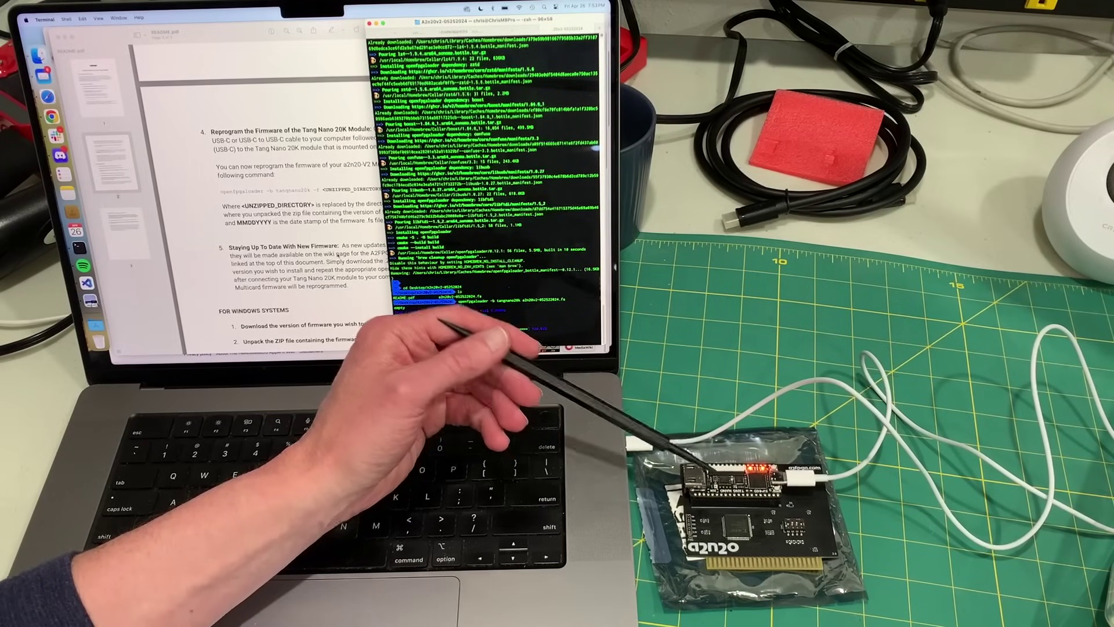
pyautogui.press('Return')
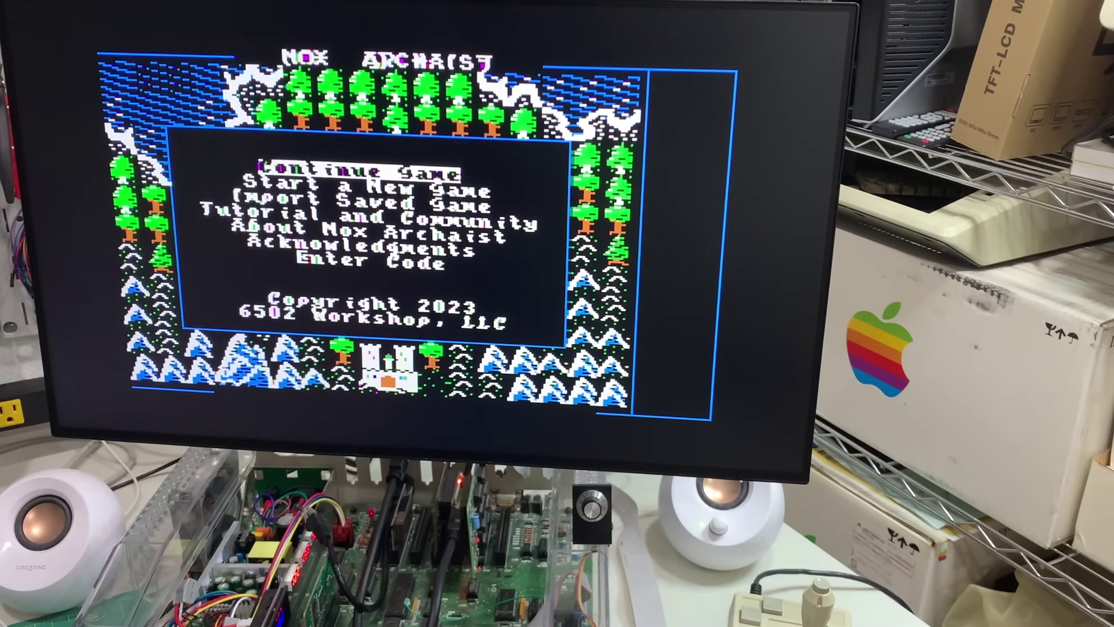
# Step: Choose Continue Game at the Nox Archaist main menu to resume the saved session
pyautogui.press('Return')
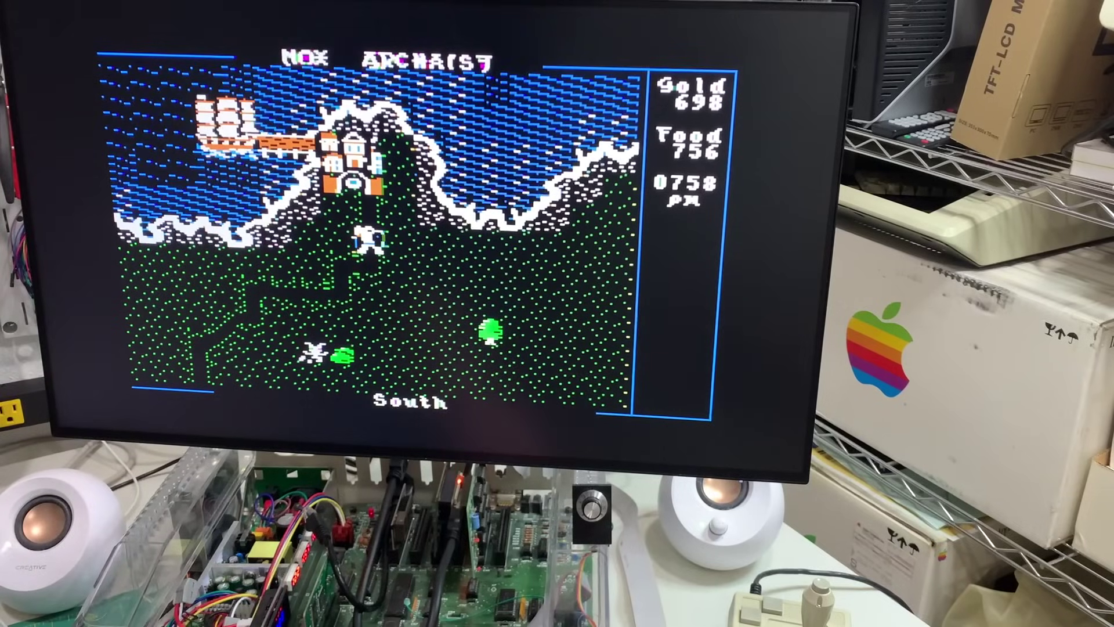
# Step: Walk the party north through Bayport, then south out of town onto the overworld
pyautogui.press('Up')
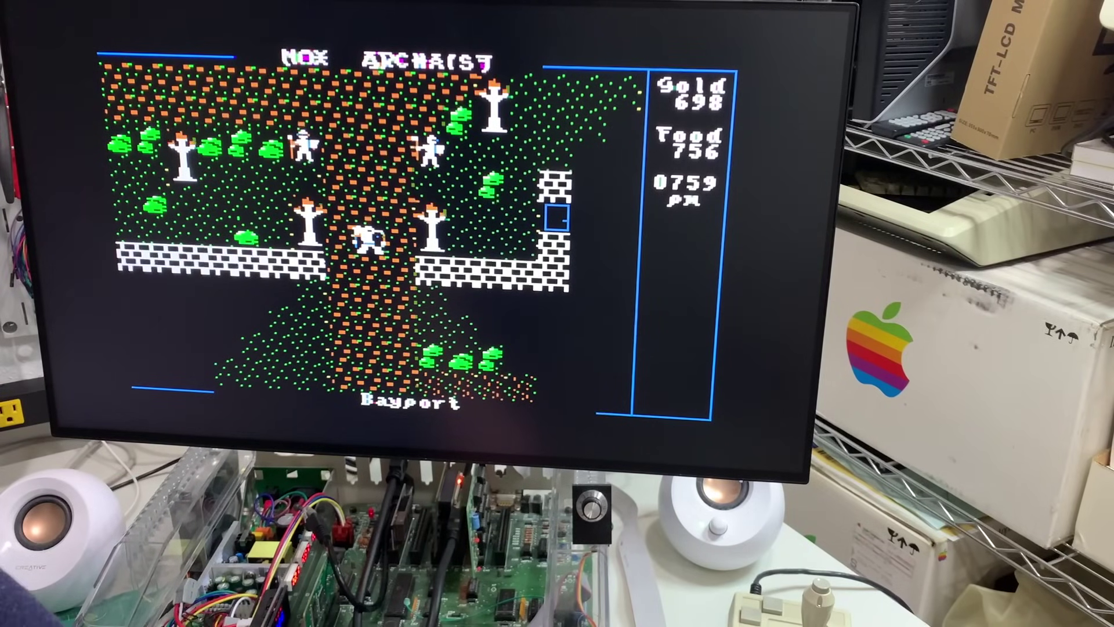
pyautogui.press('Up')
pyautogui.press('Up')
pyautogui.press('Up')
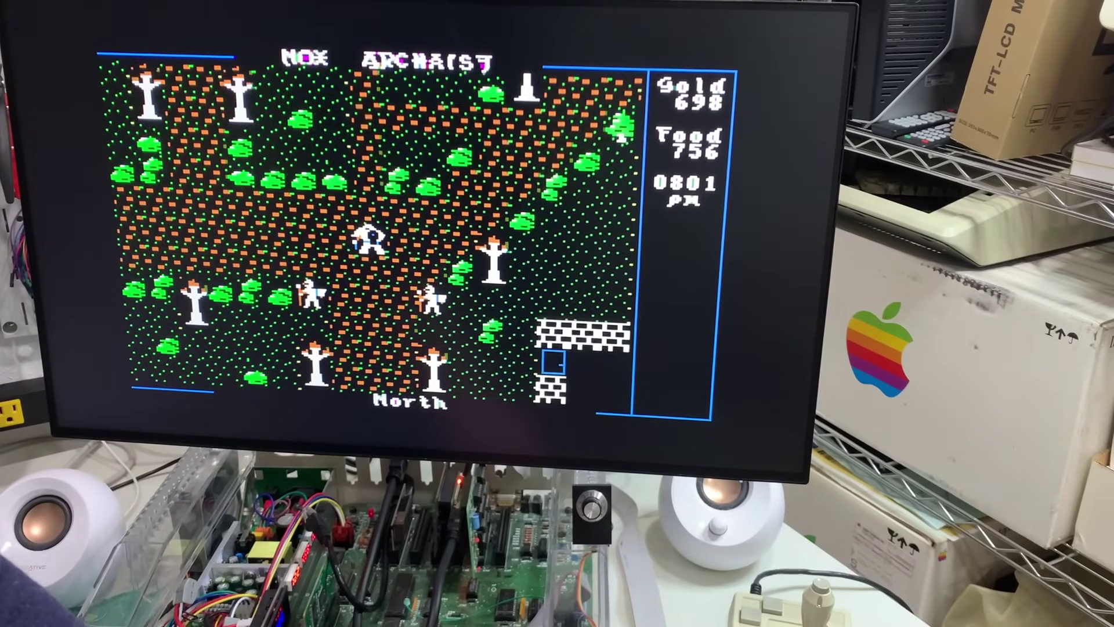
pyautogui.press('Up')
pyautogui.press('Down')
pyautogui.press('Down')
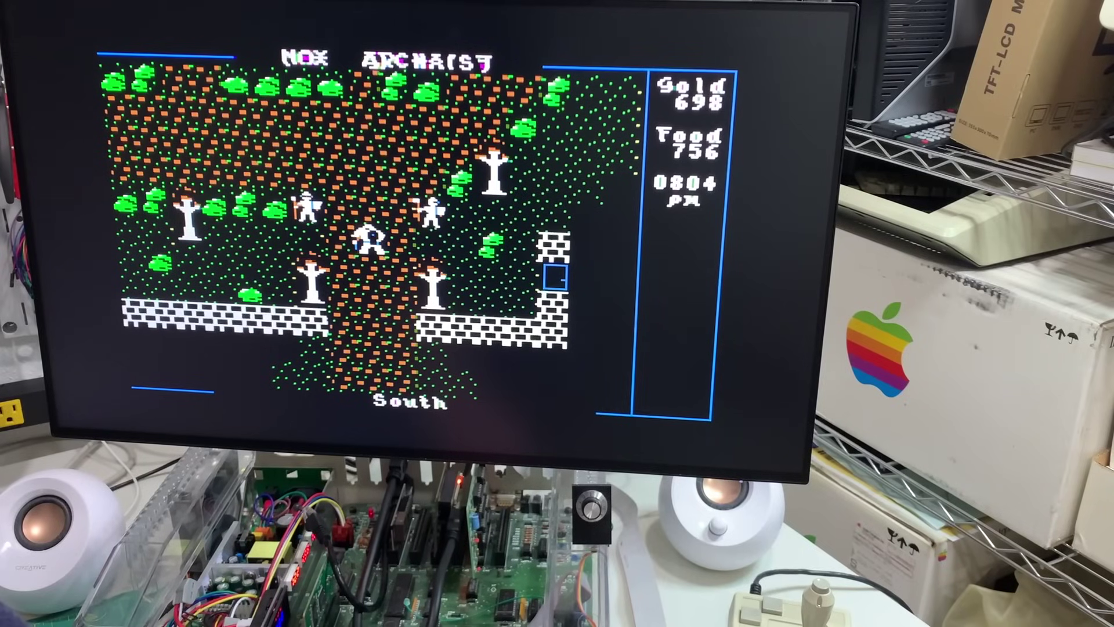
pyautogui.press('Down')
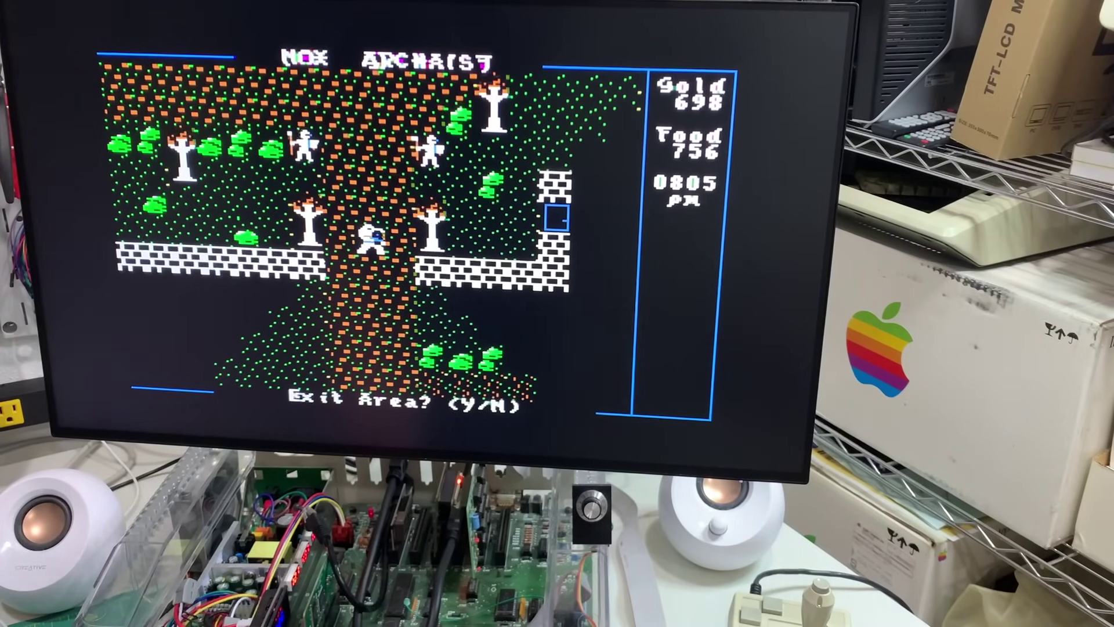
pyautogui.press('n')
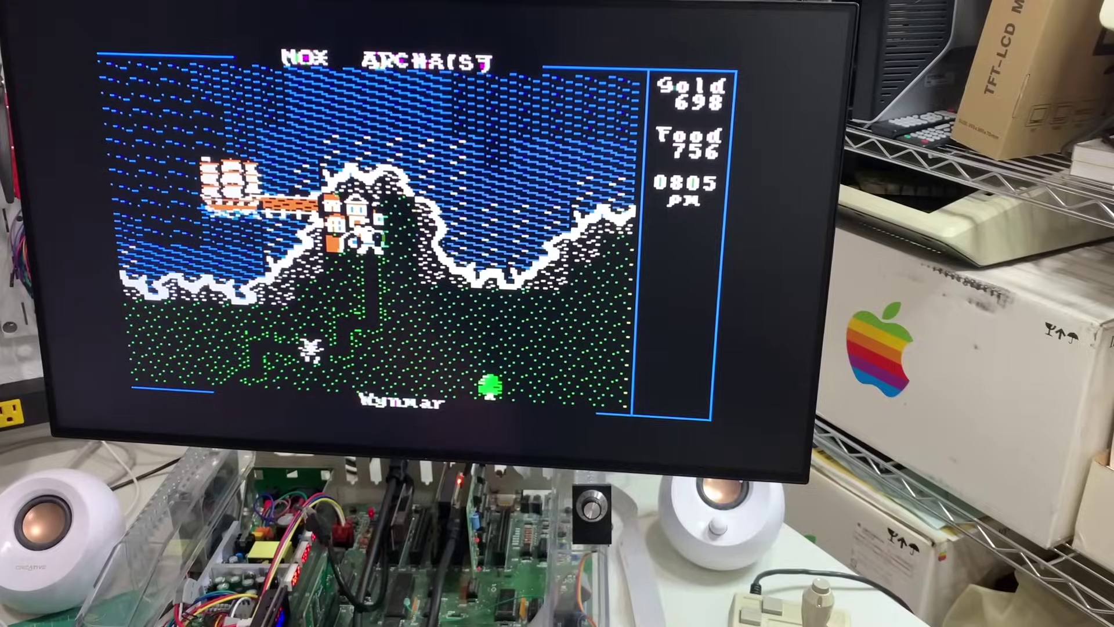
pyautogui.press('Down')
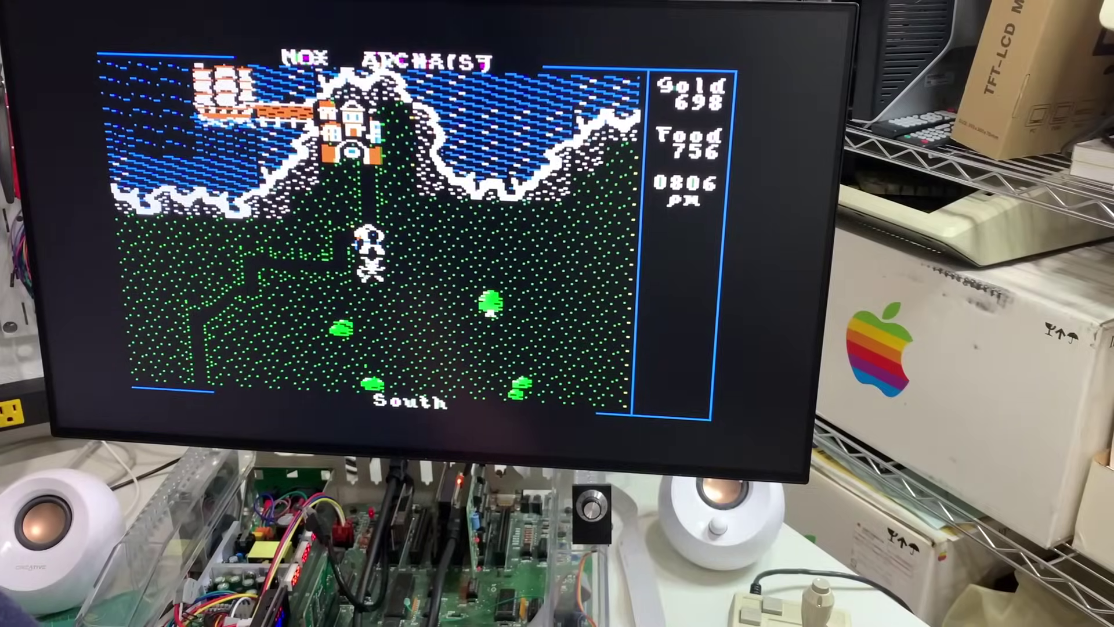